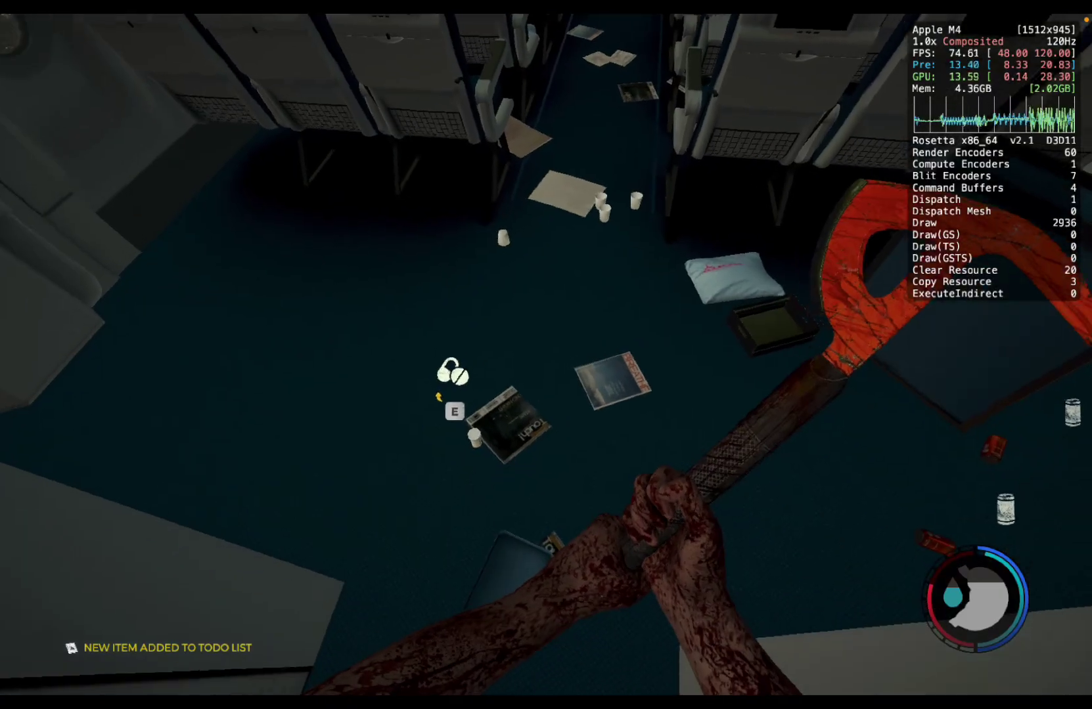
- Pick up the meds, two soda cans and the booze bottle in the crashed plane
key(e)
key(e)
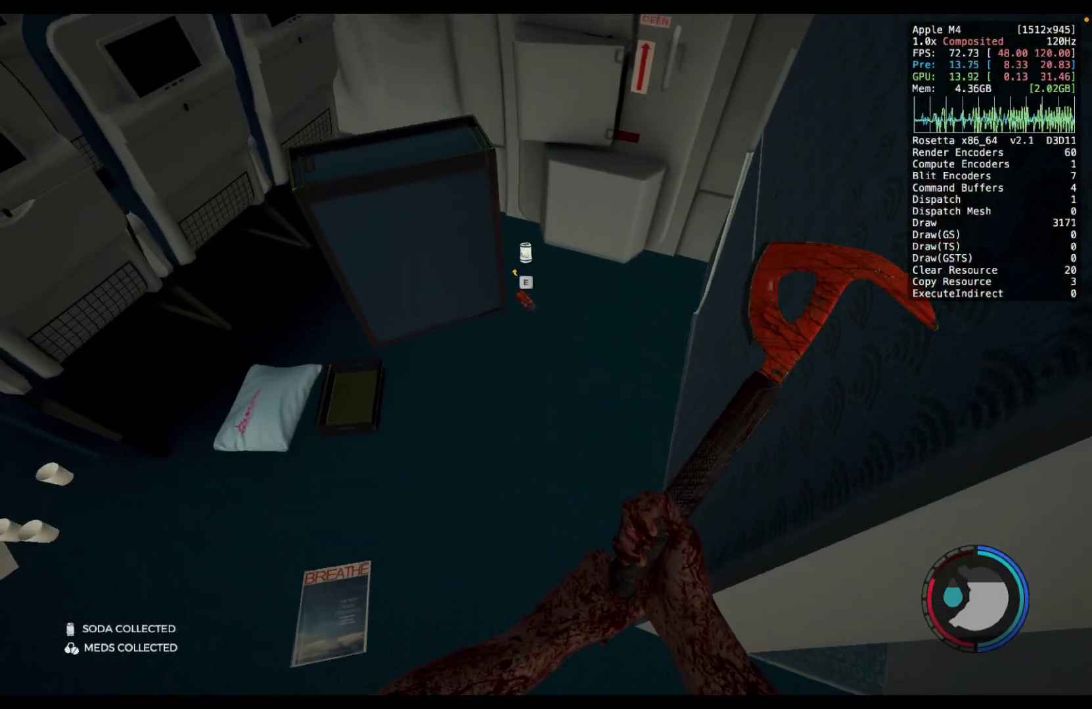
key(e)
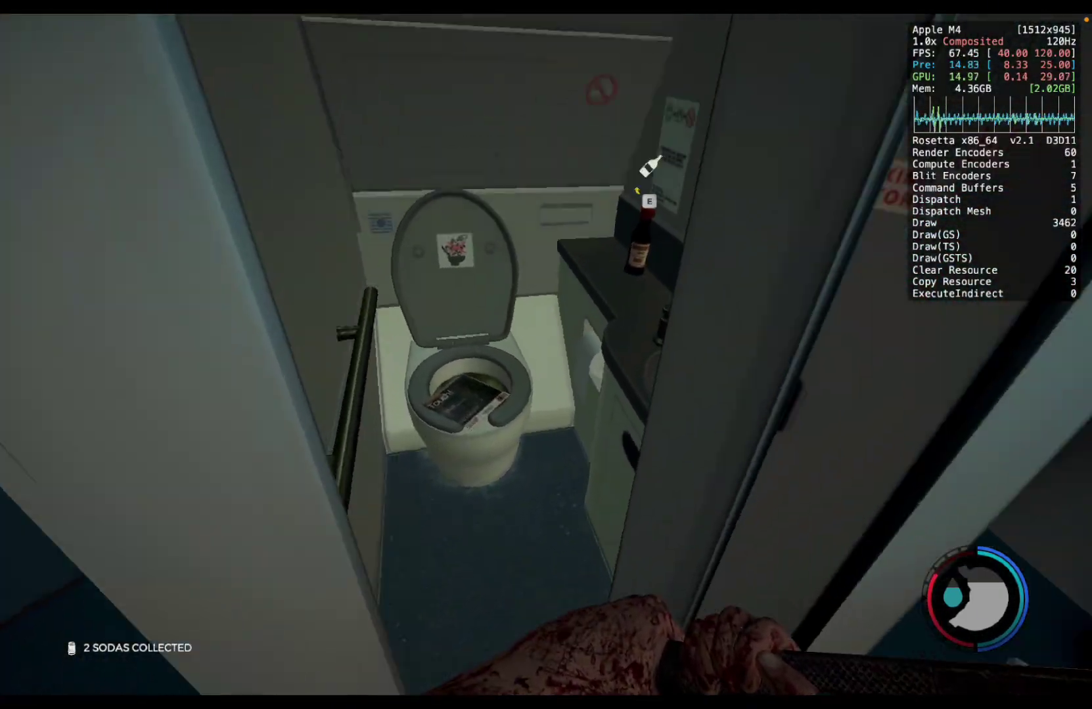
key(e)
- Walk down the cabin aisle, past the body and out of the fuselage into the forest
key(w)
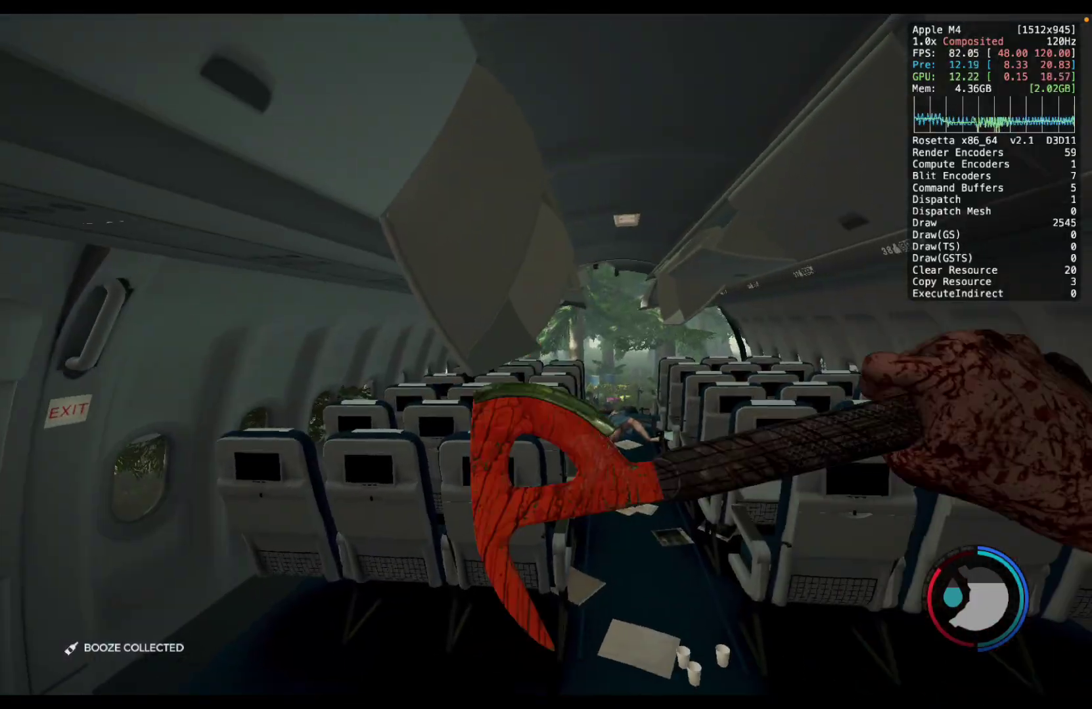
key(w)
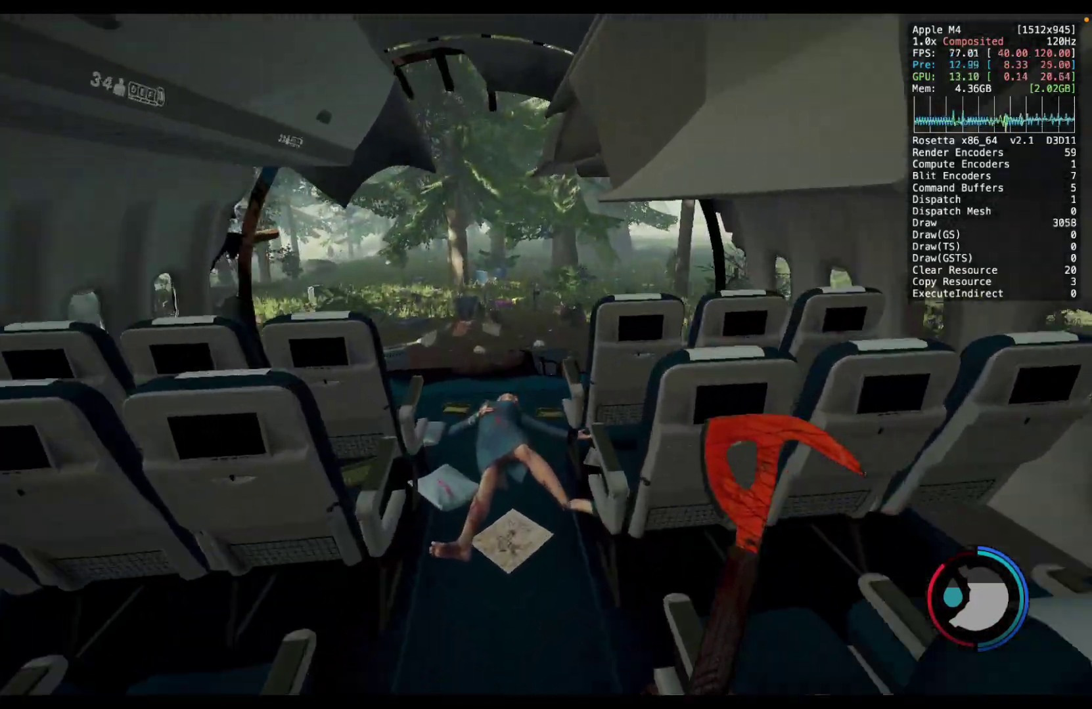
key(w)
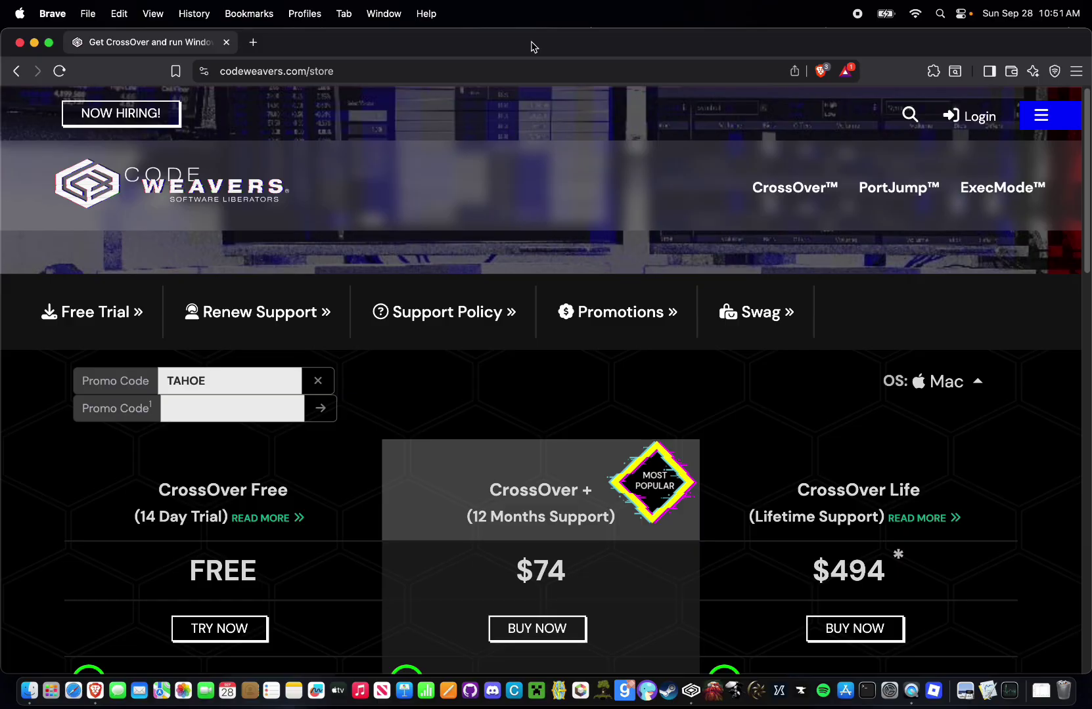
key(super+l)
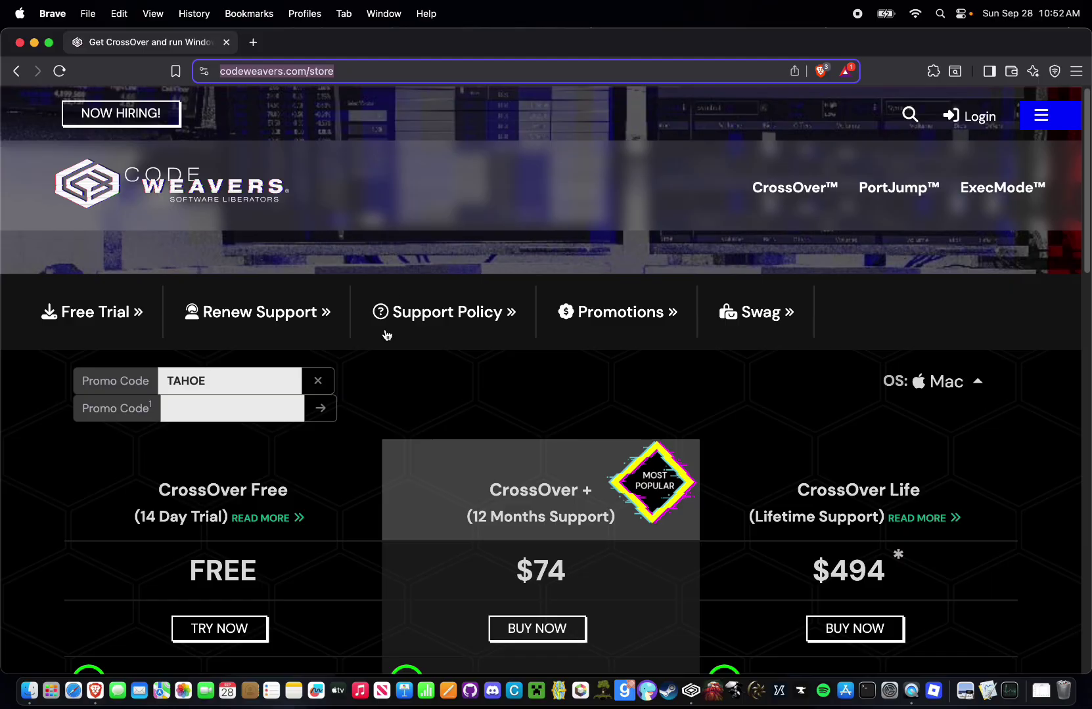
click(384, 391)
scroll(384, 392, down, 4)
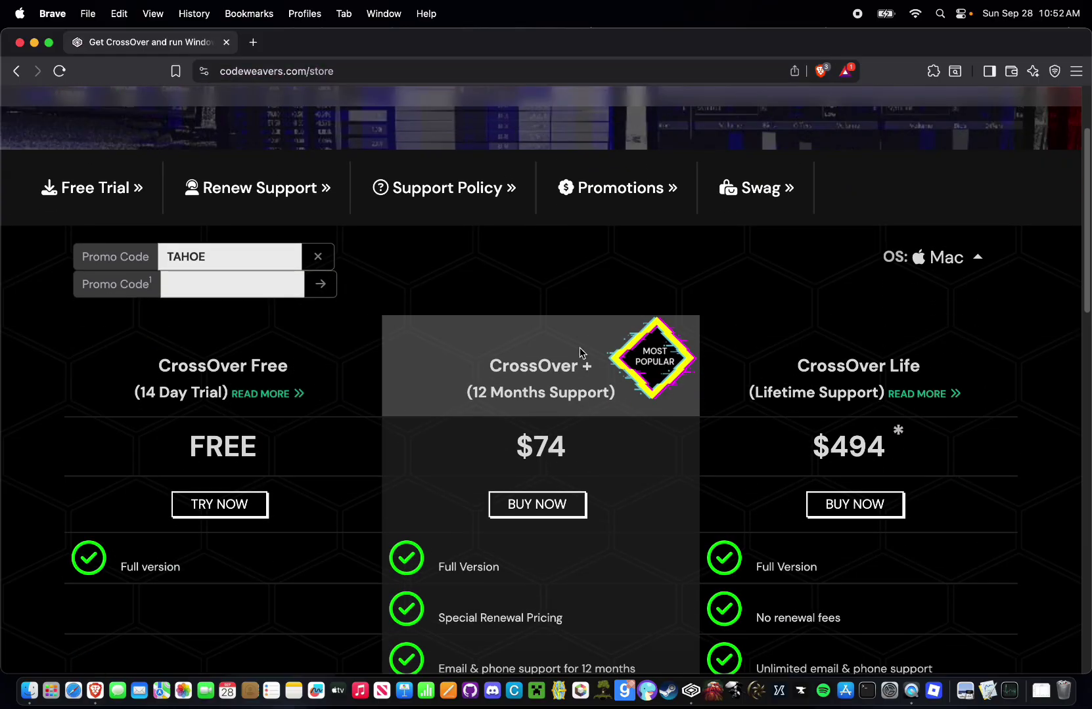
scroll(568, 307, down, 2)
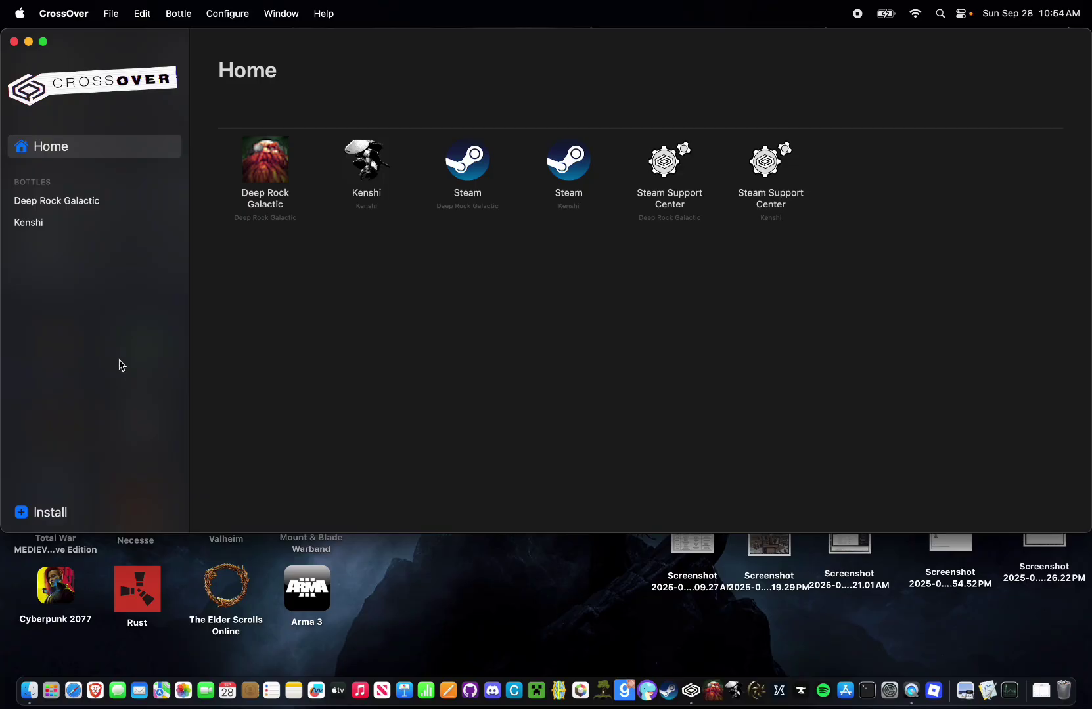
- Search CrossOver's install catalogue for "the forest" and open The Forest's install page
click(39, 513)
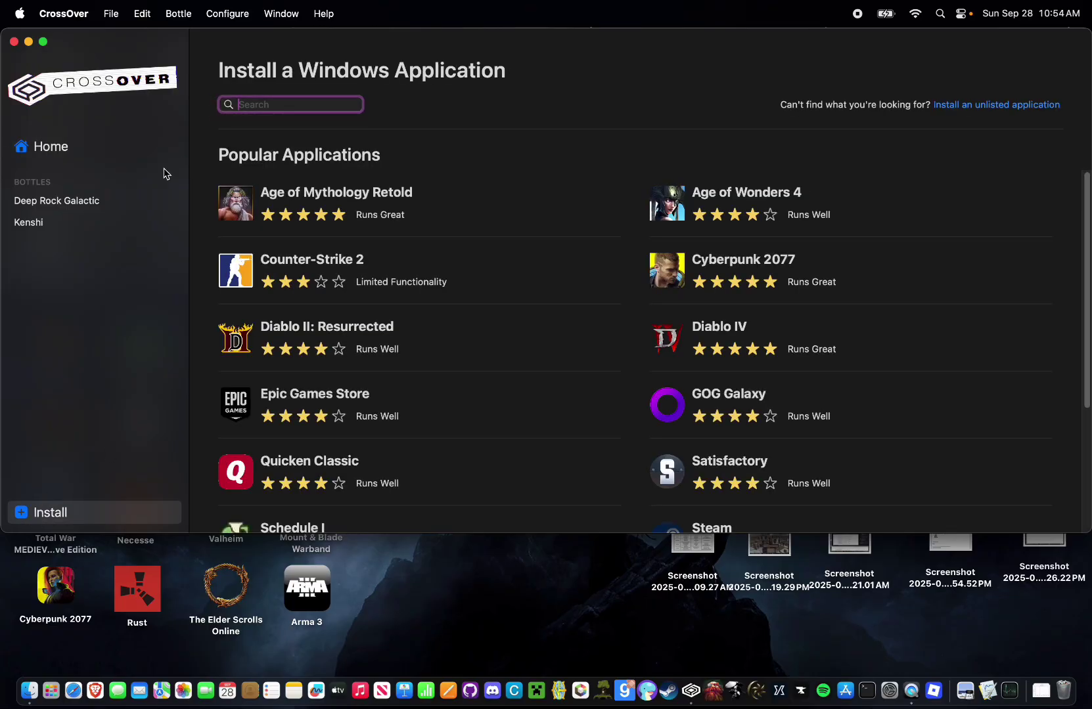
text(the forest)
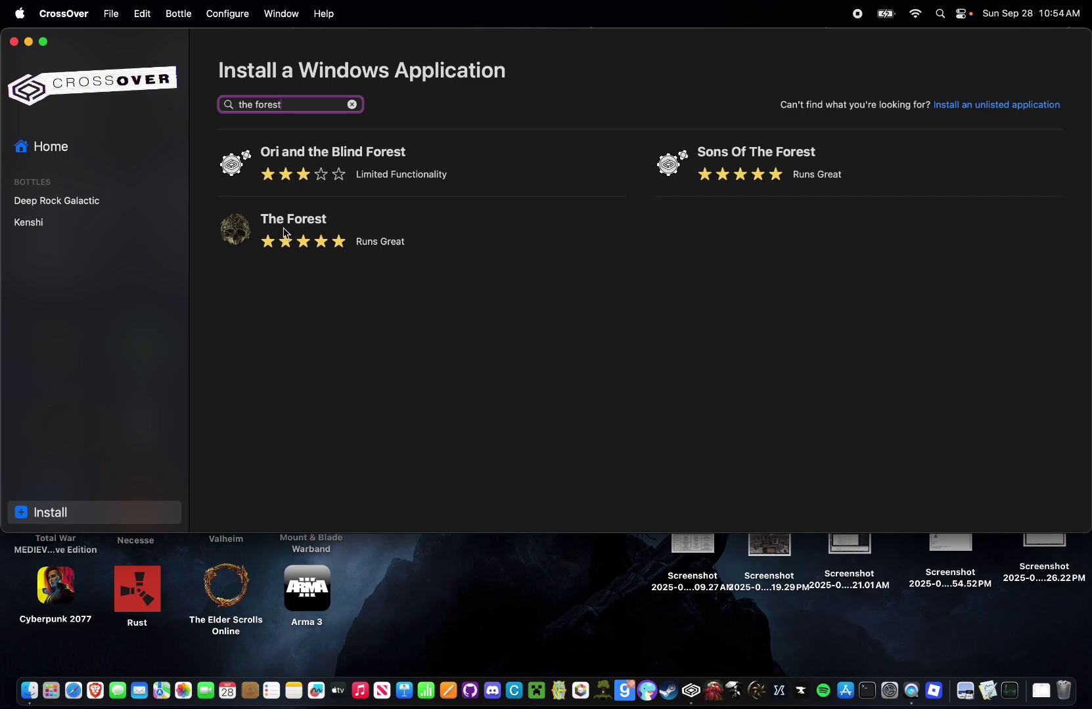
click(296, 223)
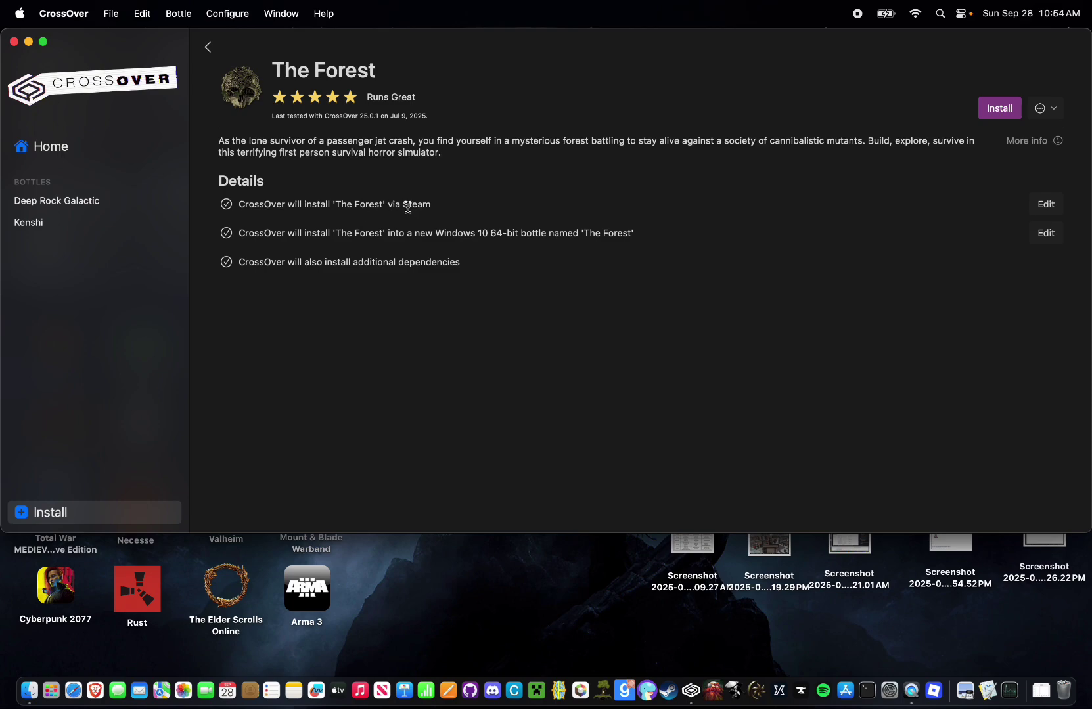
- Start installing The Forest and accept the Georgia Font Family licence
click(993, 111)
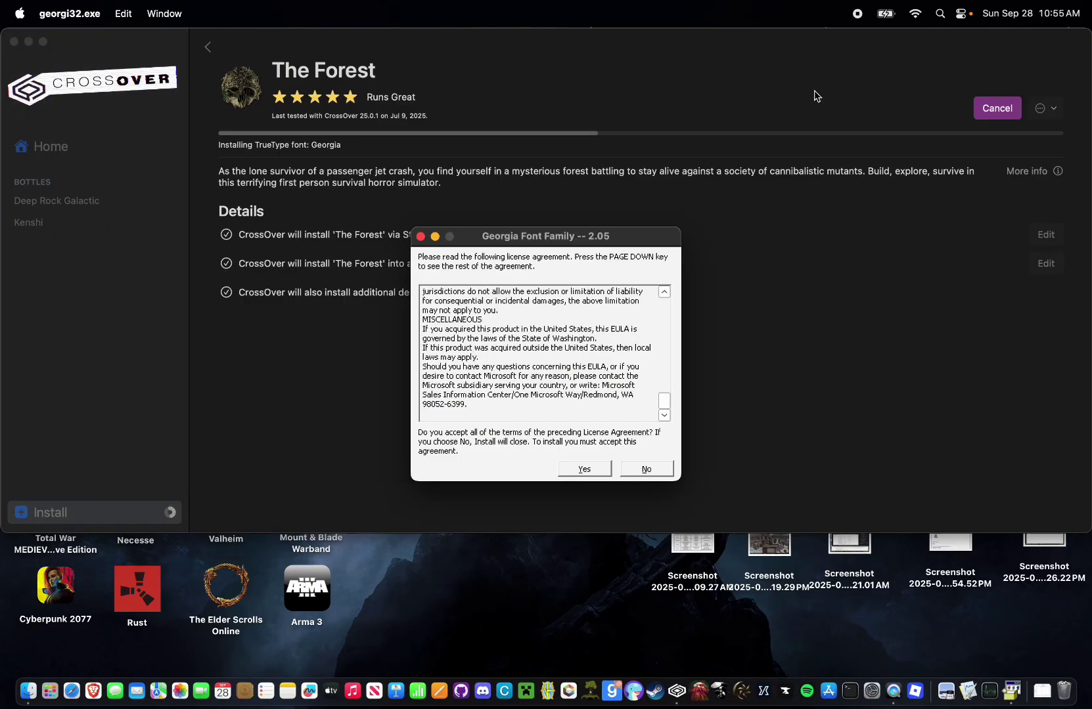
click(584, 469)
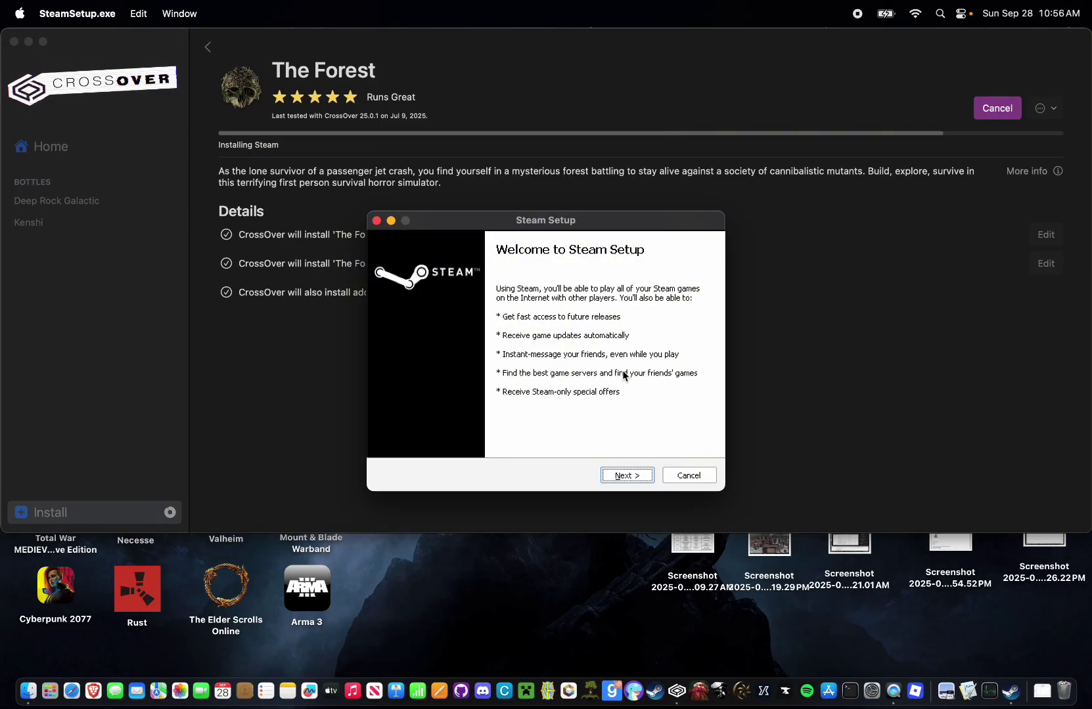
- Complete Steam Setup in English to the default folder and launch Steam
click(640, 477)
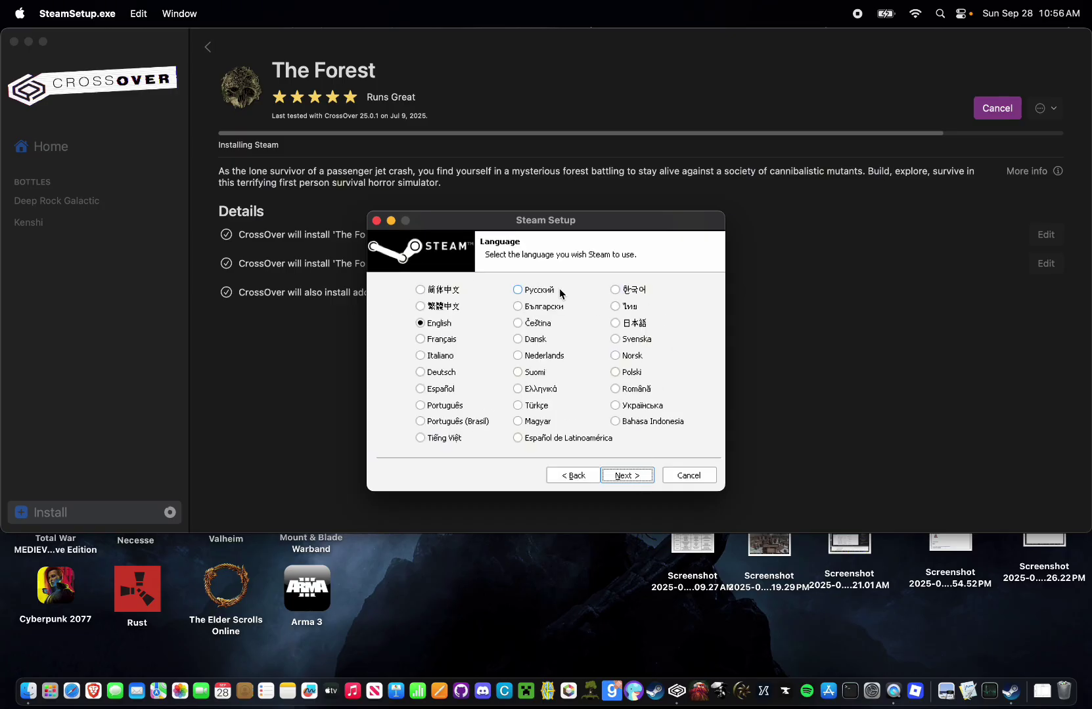
click(621, 476)
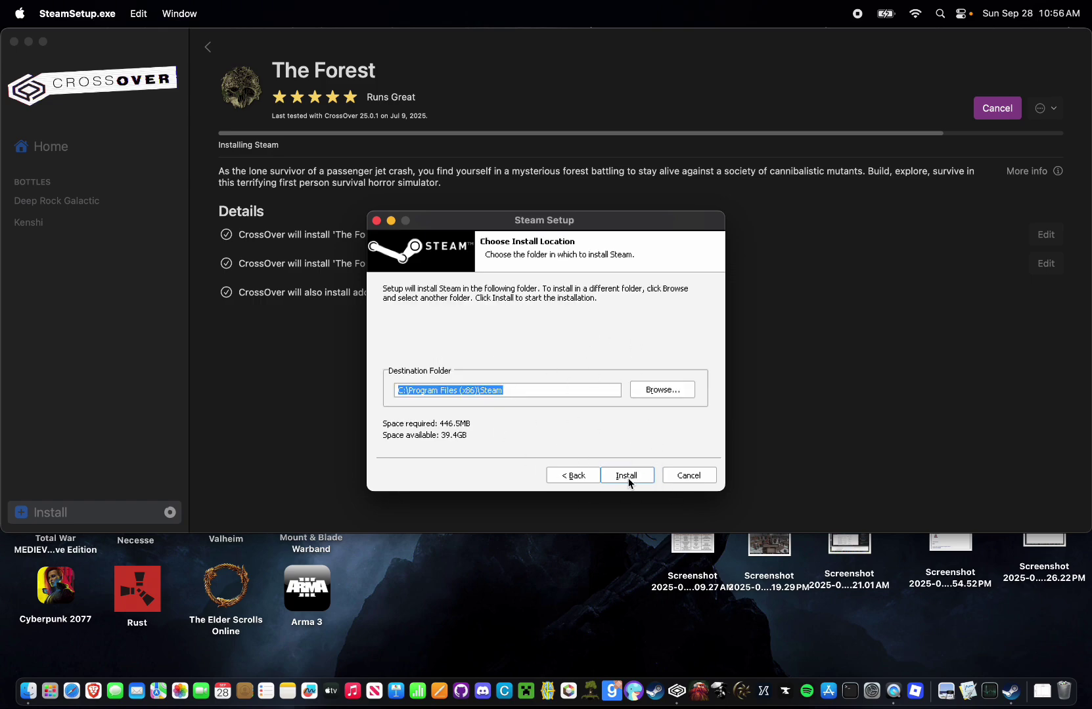
click(628, 481)
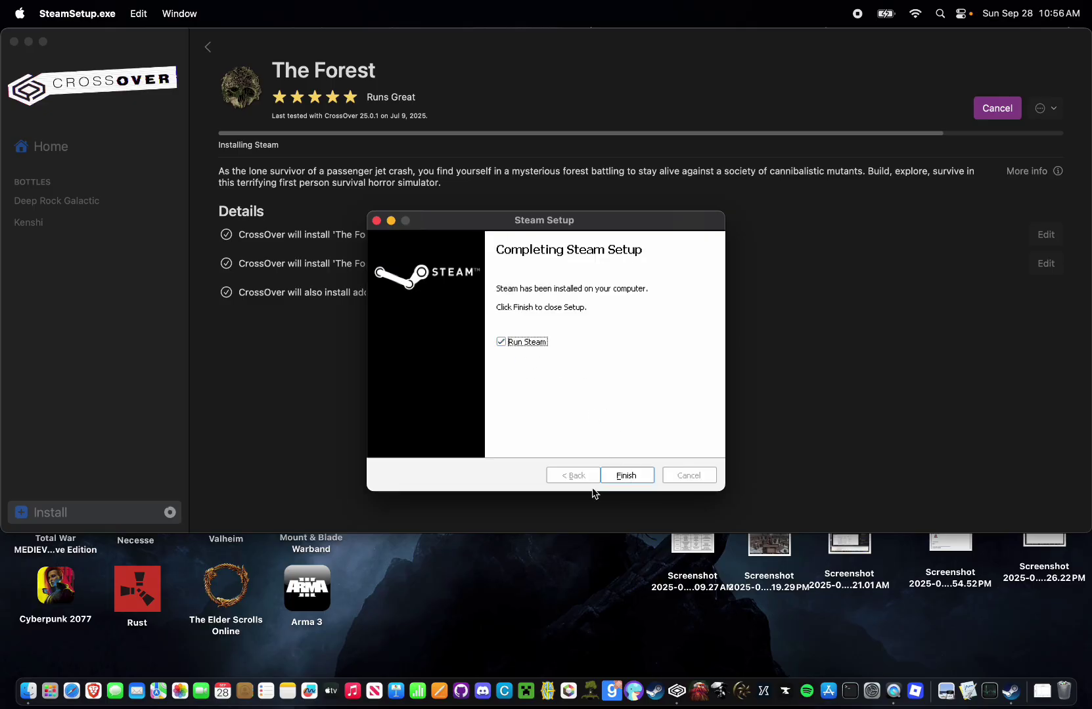
click(626, 476)
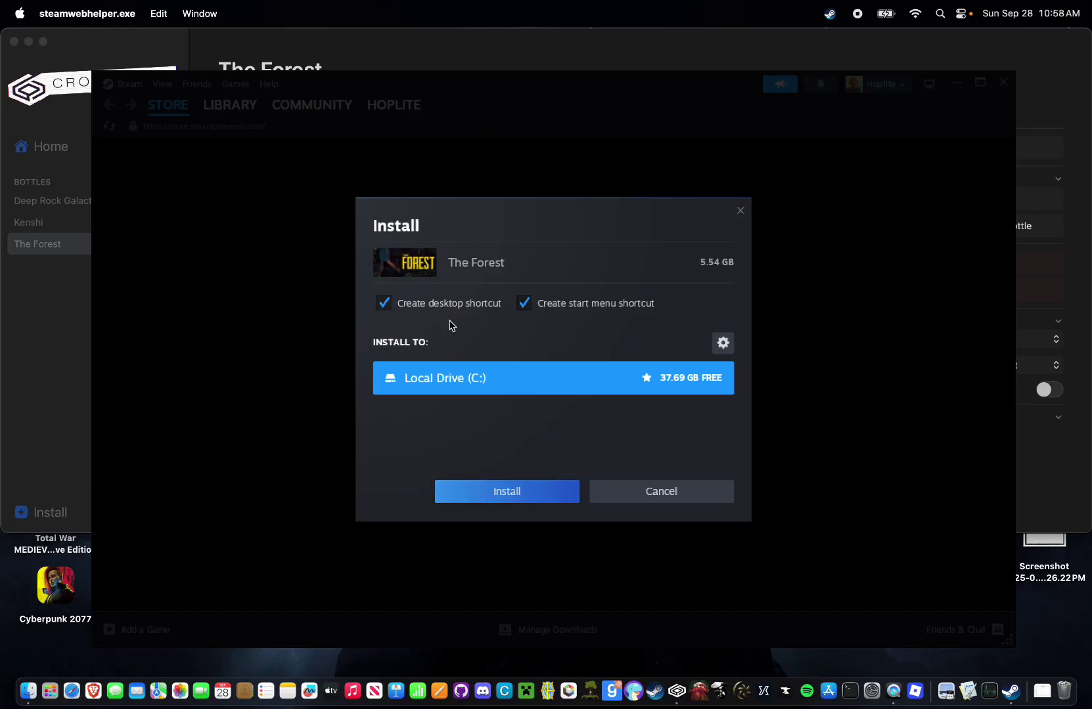
- Confirm The Forest install, follow its download in the Steam library, then close Steam
click(569, 54)
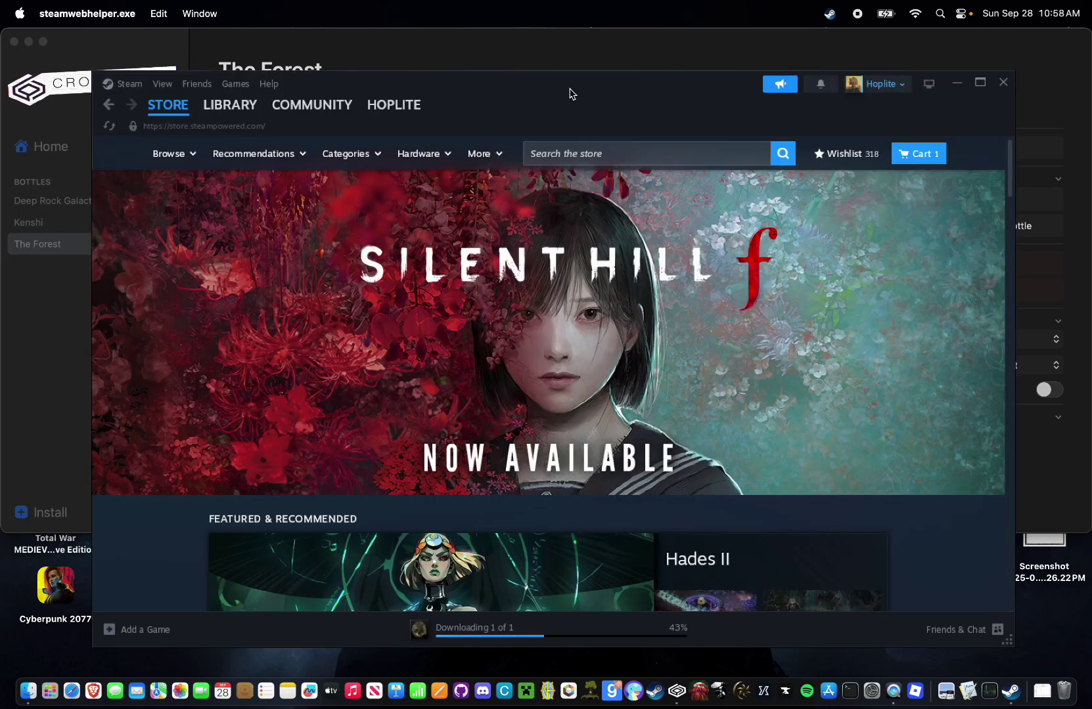
click(235, 104)
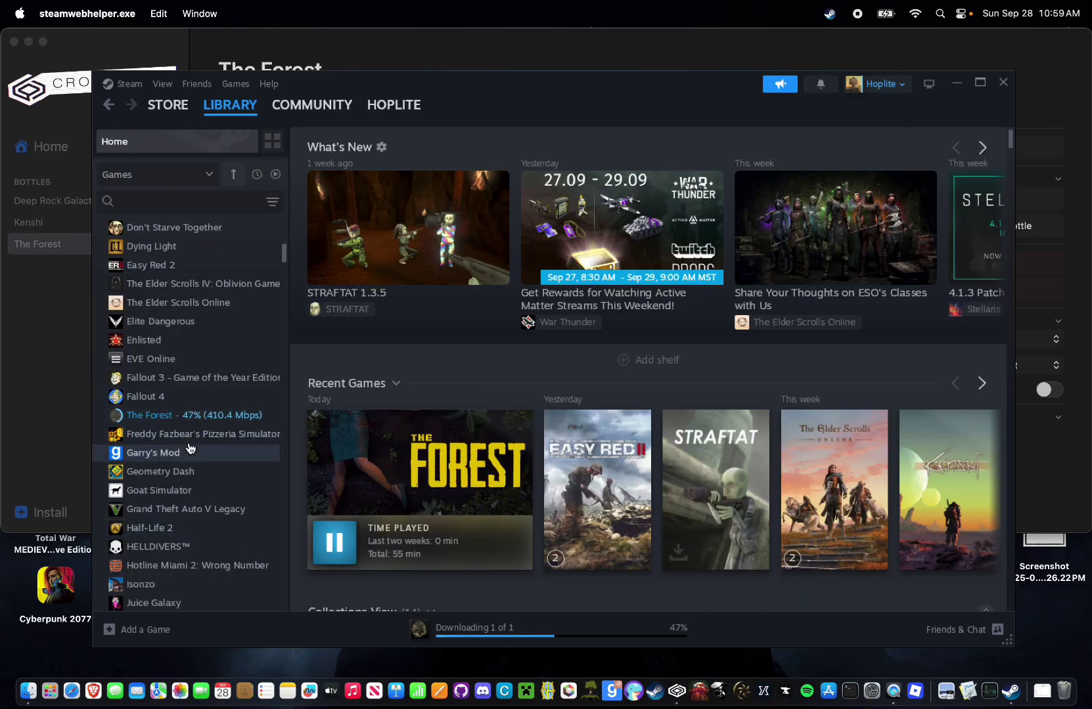
click(194, 419)
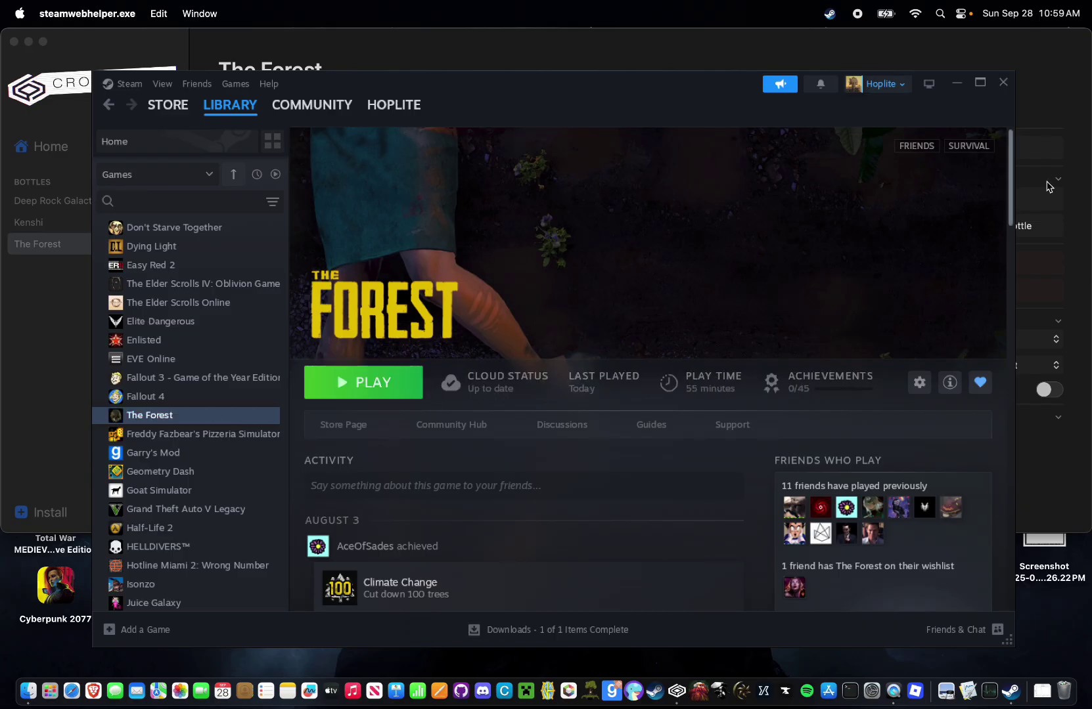
click(1001, 84)
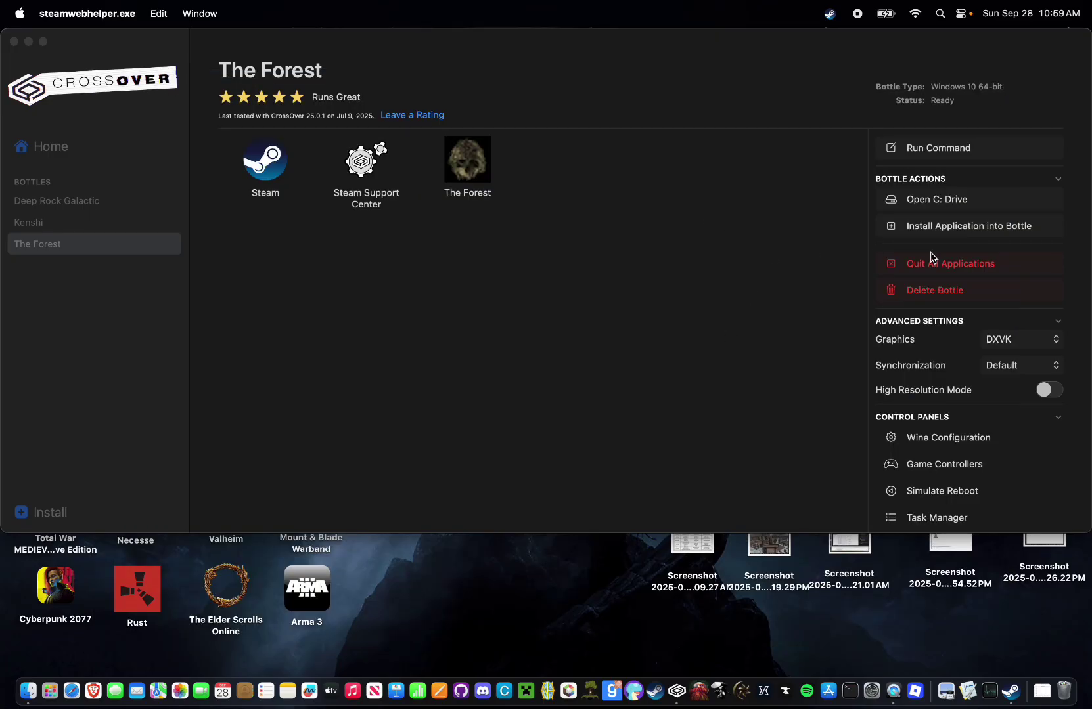
- Quit all applications in The Forest bottle and set its graphics to D3DMetal
click(802, 246)
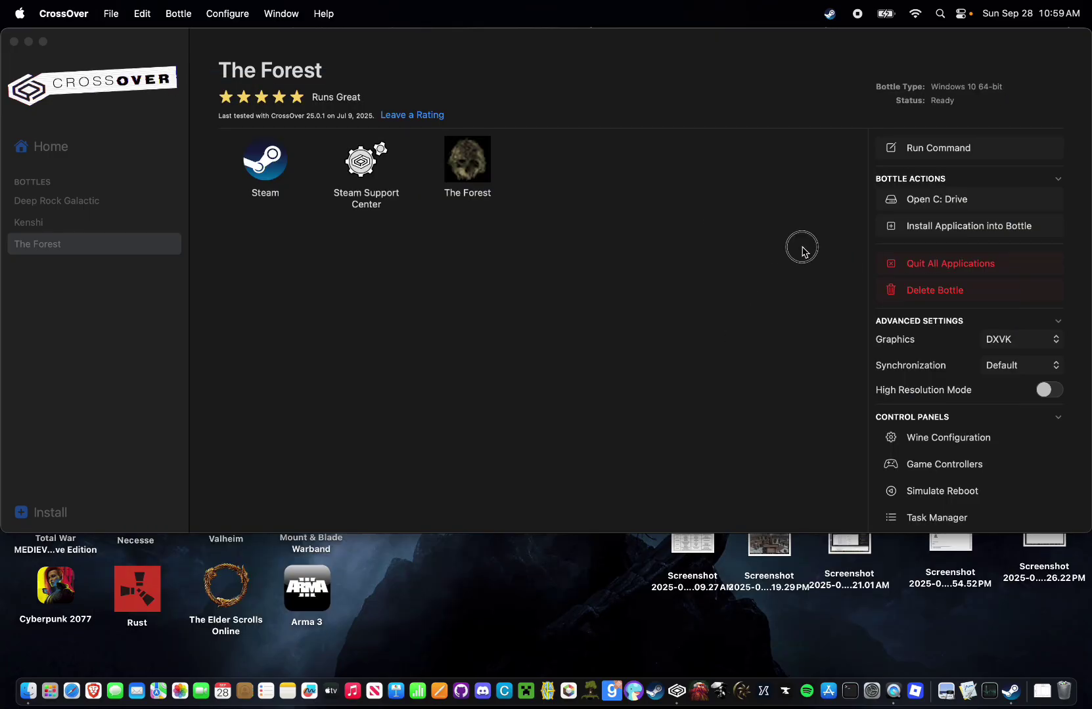
click(964, 264)
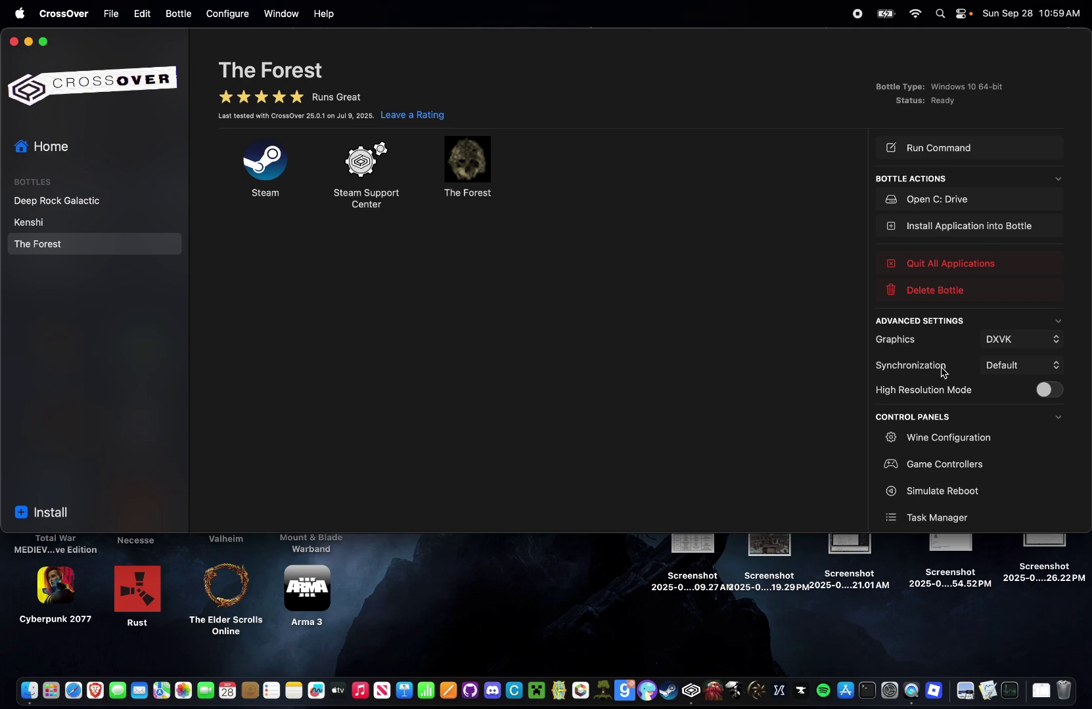
click(1054, 338)
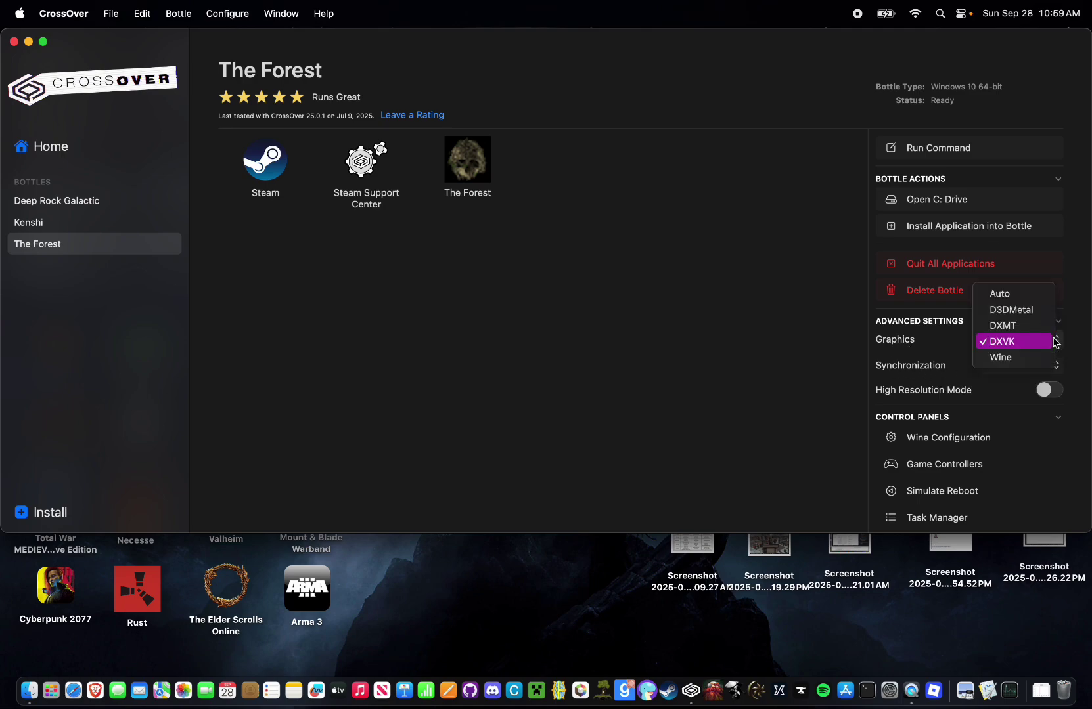
click(1052, 314)
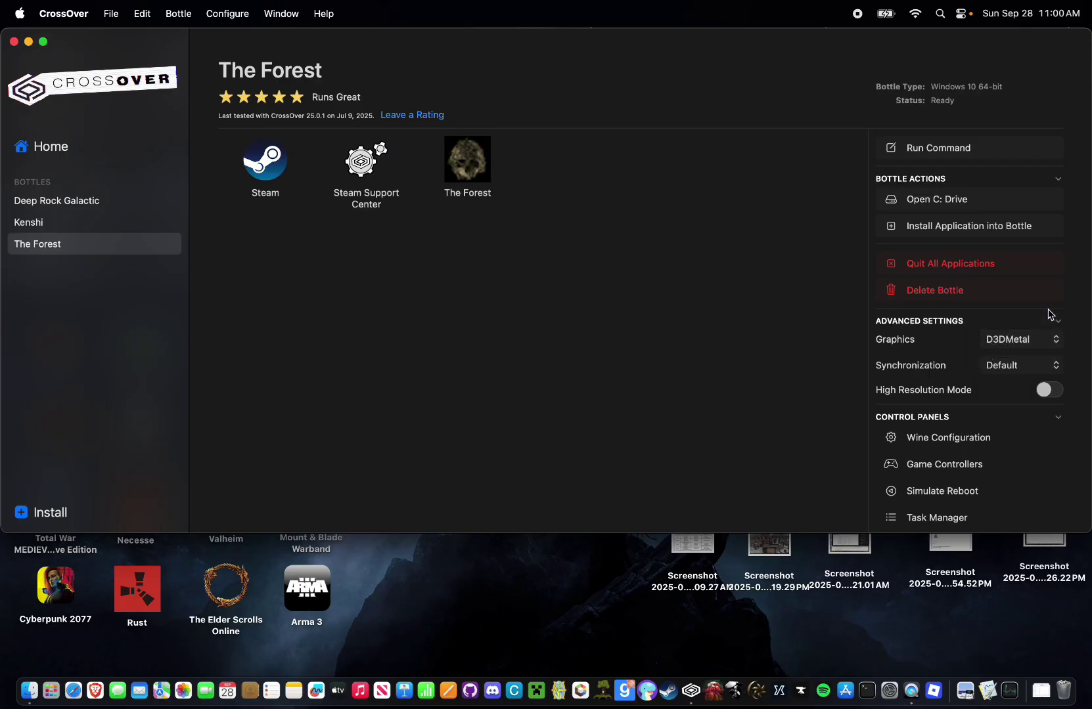
- Set synchronization to MSync and reboot the bottle to apply it
click(1022, 368)
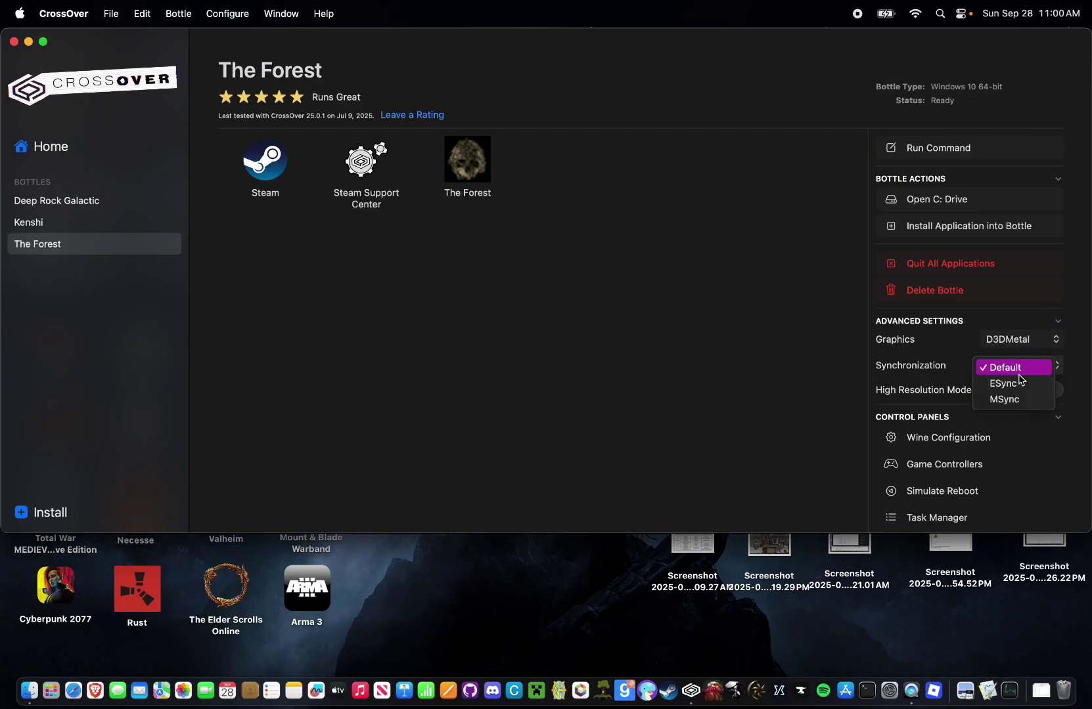
click(1015, 399)
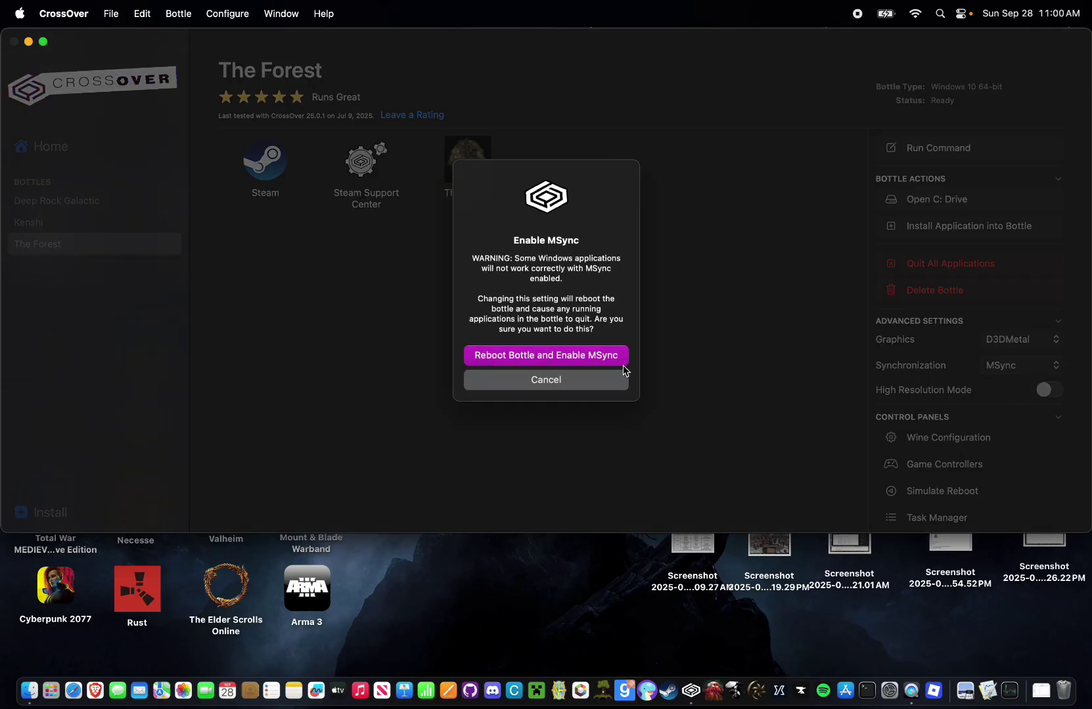
click(574, 358)
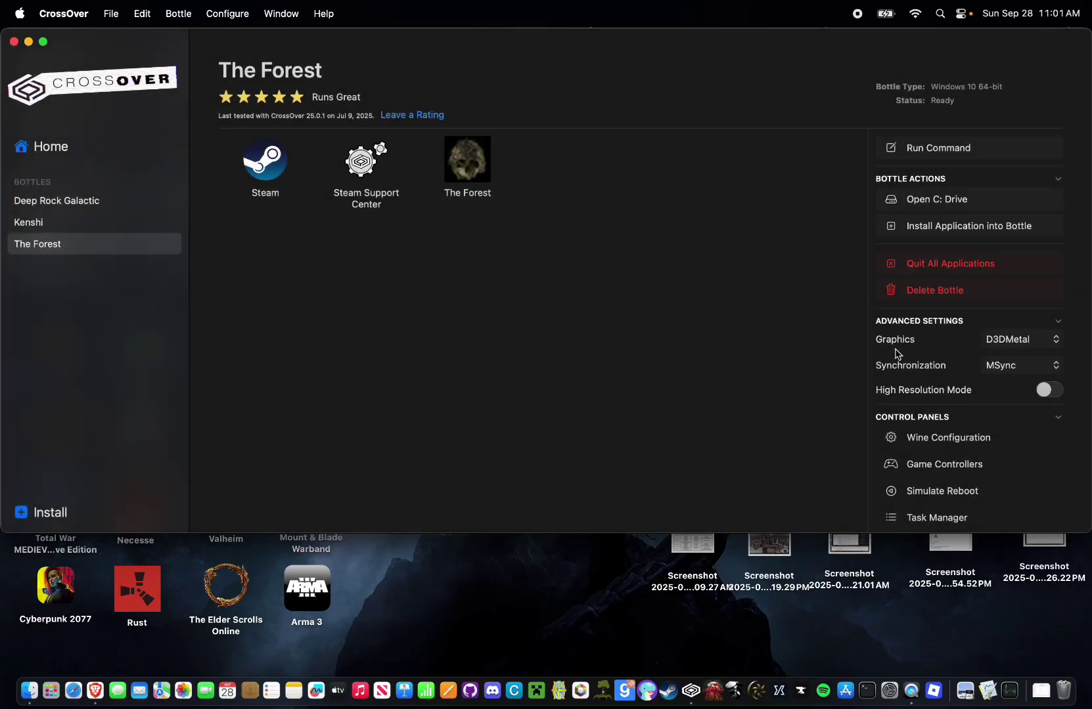
- Launch The Forest from its bottle and expand the Graphics quality list in its configuration window
double_click(467, 159)
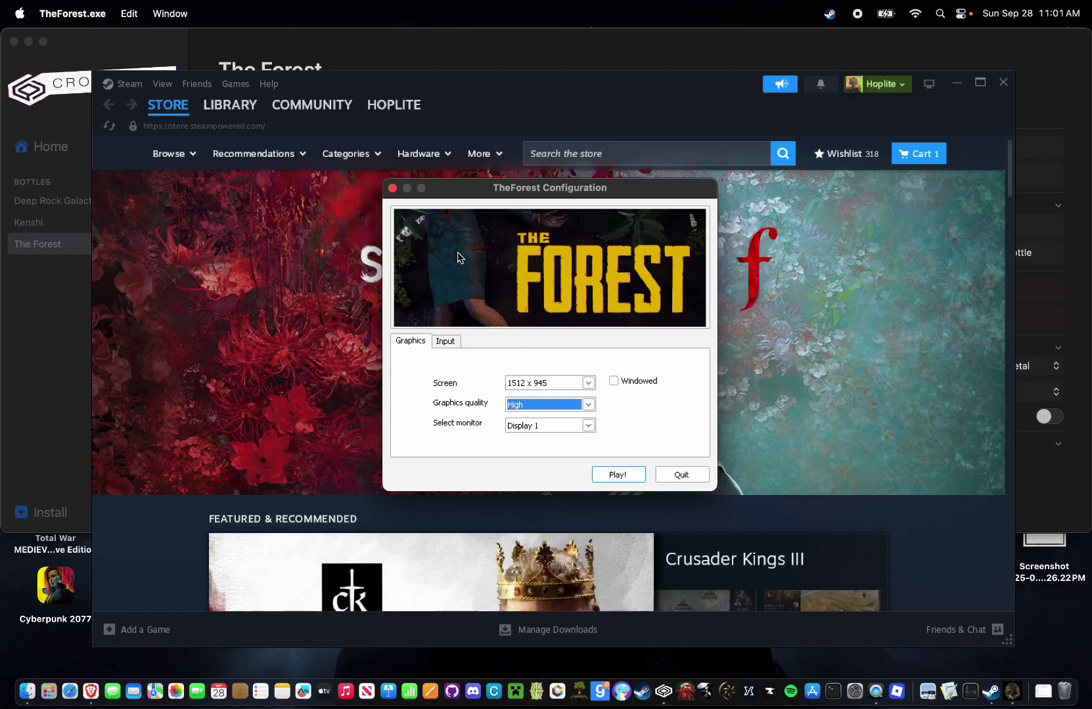
click(590, 406)
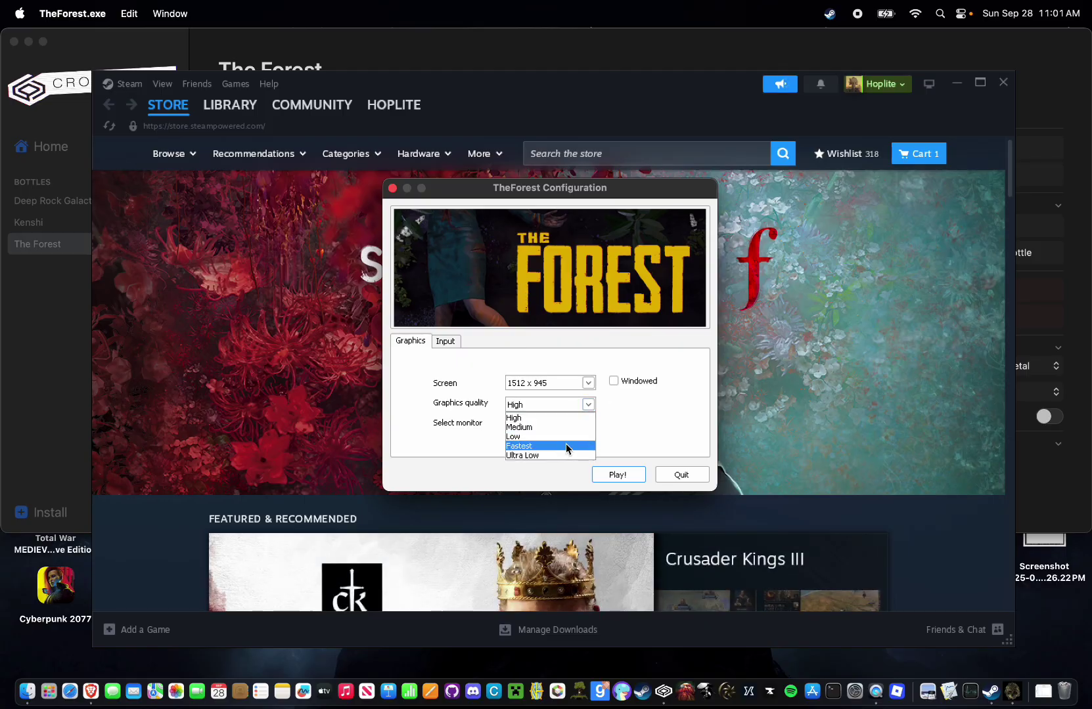